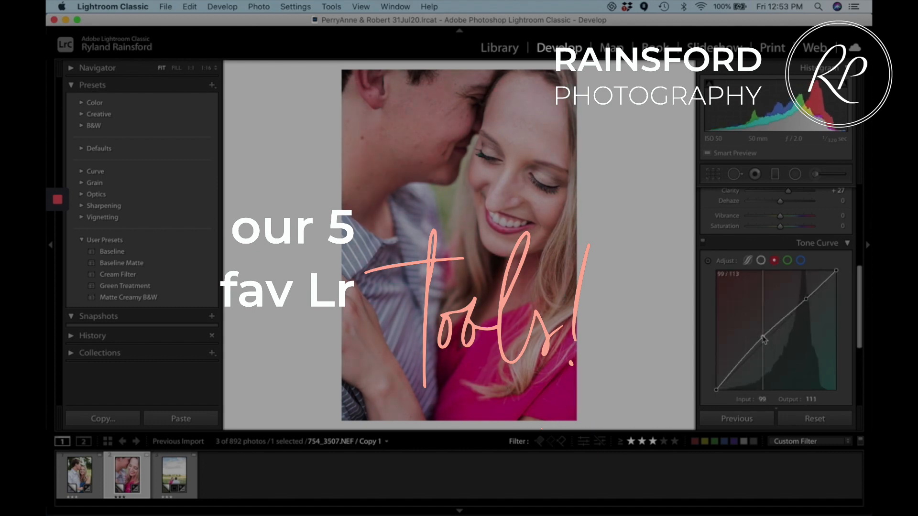
# - Adjust a shadow point on the green channel's tone curve and try a highlight point on the blue channel's curve
pyautogui.click(787, 260)
pyautogui.moveTo(752, 357)
pyautogui.mouseDown()
pyautogui.moveTo(756, 374)
pyautogui.moveTo(755, 355)
pyautogui.mouseUp()
pyautogui.click(800, 261)
pyautogui.moveTo(801, 306)
pyautogui.mouseDown()
pyautogui.moveTo(810, 330)
pyautogui.moveTo(801, 305)
pyautogui.mouseUp()
pyautogui.doubleClick(801, 304)
# - Inspect the woman's smile at 1:1 zoom and return to the full photo view
pyautogui.click(530, 223)
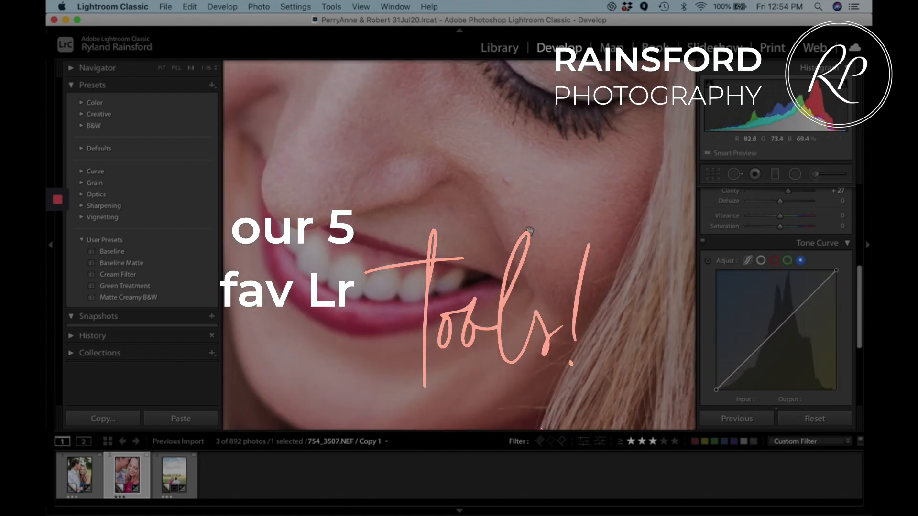
pyautogui.click(530, 230)
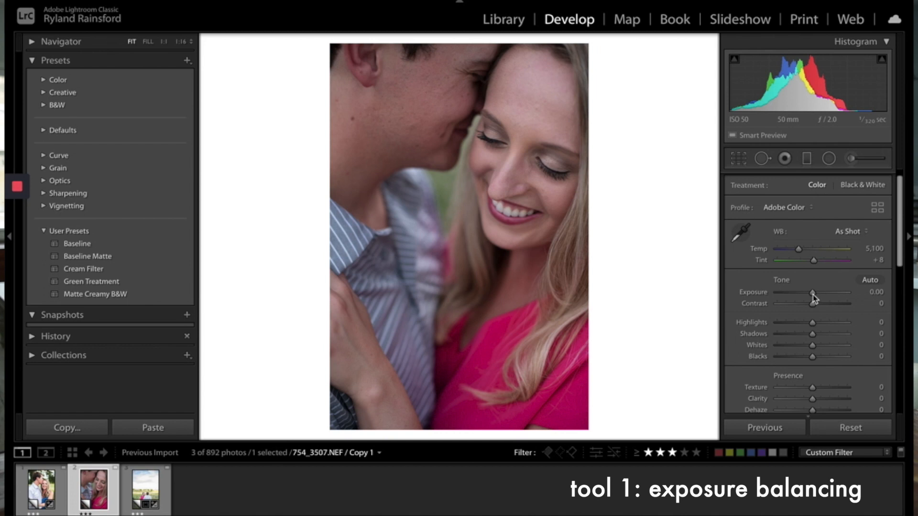
# - Set the photo's Exposure to +0.70, Highlights to −90, Shadows to +19 and Whites to −22
pyautogui.moveTo(812, 295); pyautogui.dragTo(817, 294)
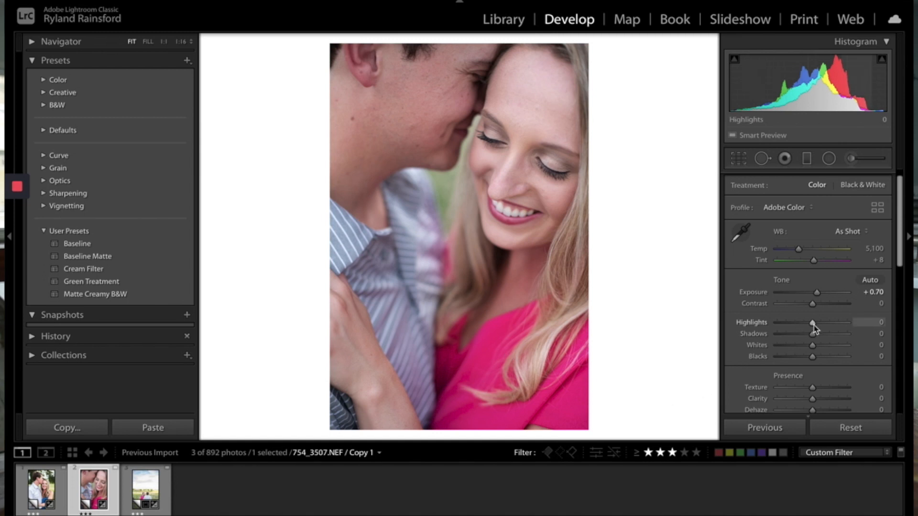
pyautogui.scroll(-1, 814, 325)
pyautogui.moveTo(814, 314)
pyautogui.mouseDown()
pyautogui.moveTo(781, 316)
pyautogui.moveTo(801, 337)
pyautogui.moveTo(818, 328)
pyautogui.mouseUp()
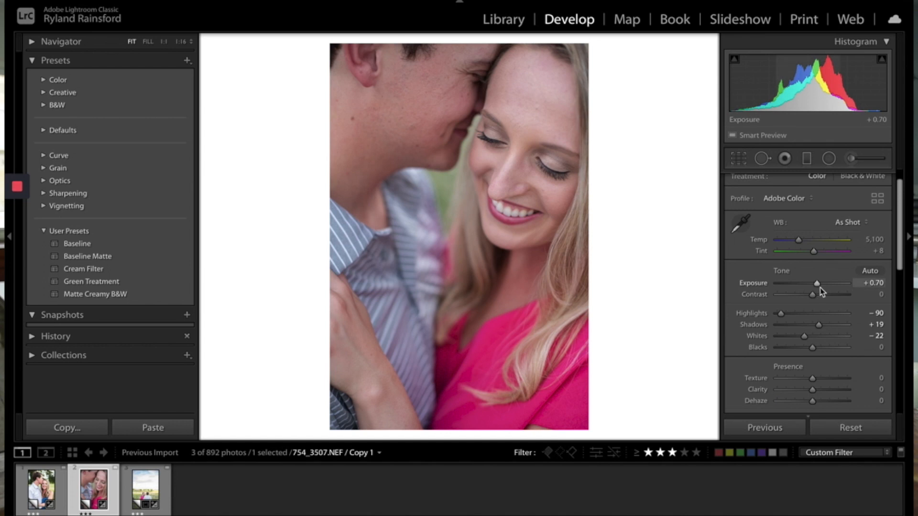
# - Set Exposure to +0.95, Contrast to +11 and Clarity to +27
pyautogui.moveTo(817, 285); pyautogui.dragTo(820, 287)
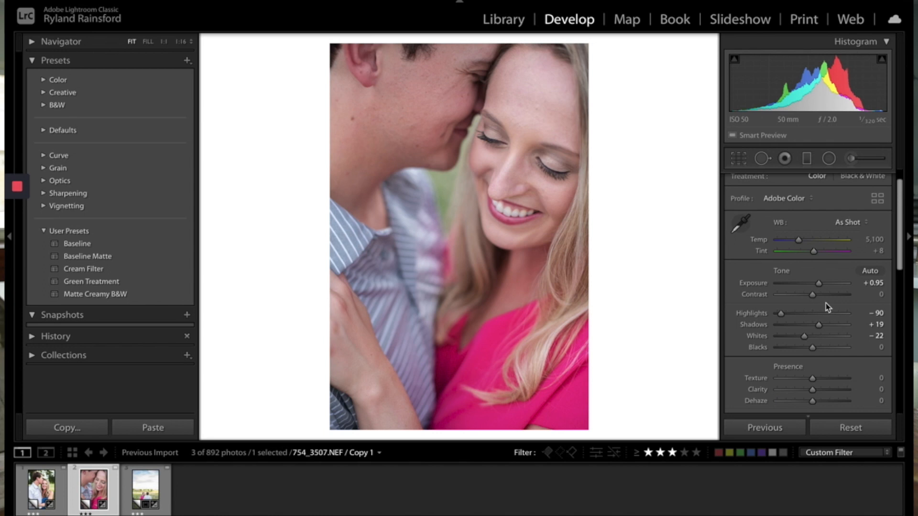
pyautogui.moveTo(813, 296)
pyautogui.mouseDown()
pyautogui.moveTo(846, 301)
pyautogui.moveTo(817, 294)
pyautogui.mouseUp()
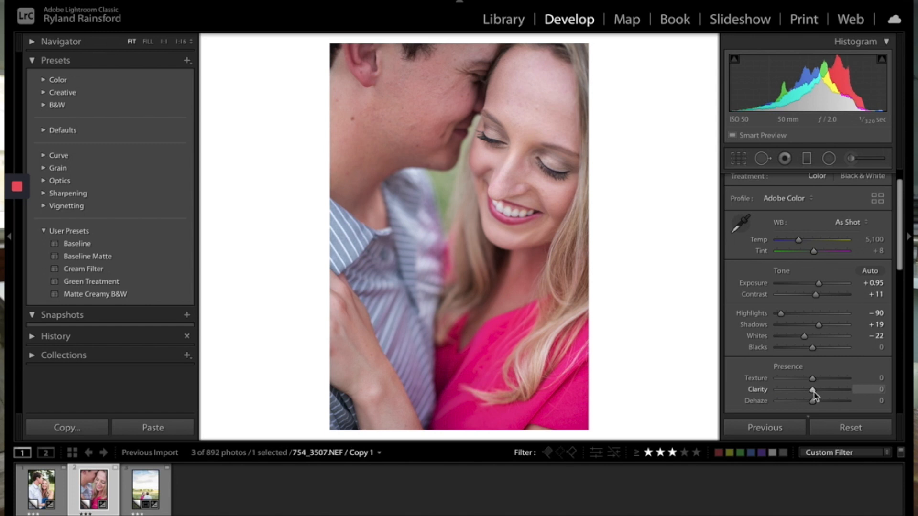
pyautogui.moveTo(814, 391)
pyautogui.mouseDown()
pyautogui.moveTo(830, 394)
pyautogui.moveTo(822, 396)
pyautogui.mouseUp()
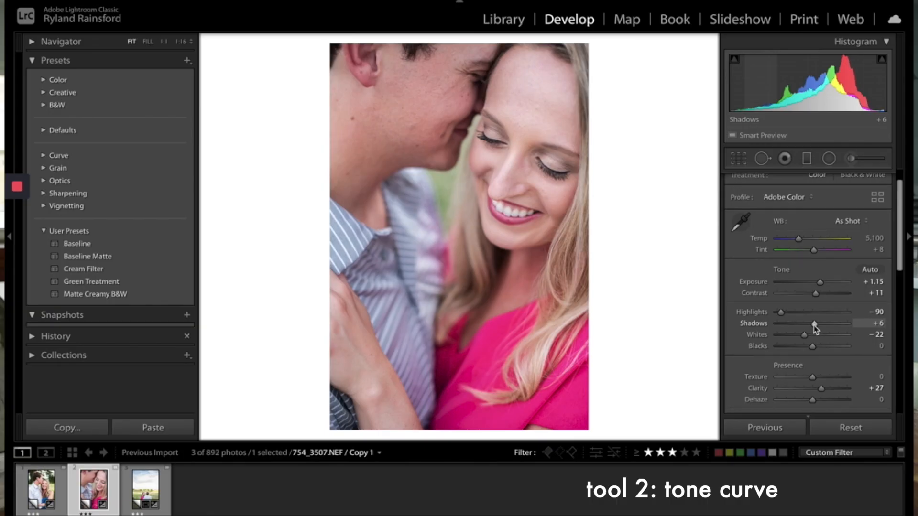
# - Try raising the black point of the RGB tone curve to an output of 18 and reset it
pyautogui.scroll(-4, 817, 327)
pyautogui.scroll(-5, 826, 331)
pyautogui.scroll(-2, 833, 331)
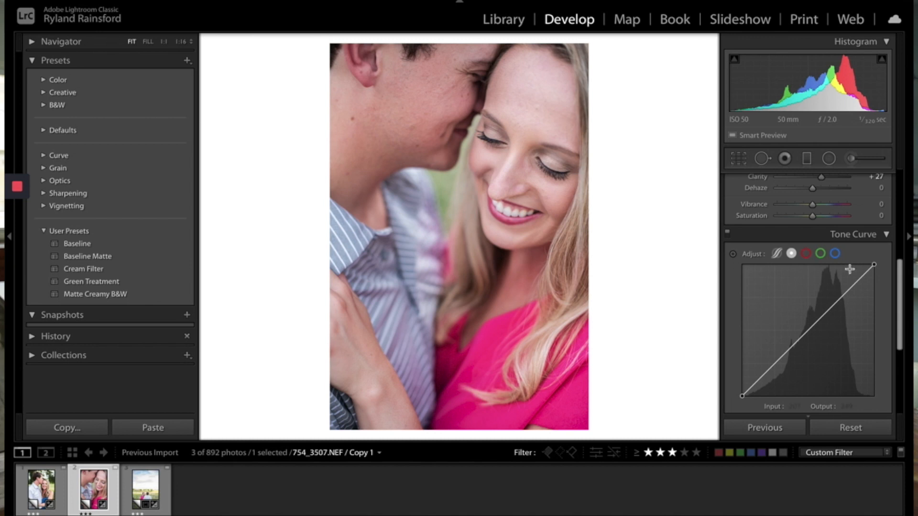
pyautogui.moveTo(874, 265)
pyautogui.mouseDown()
pyautogui.moveTo(878, 282)
pyautogui.moveTo(885, 259)
pyautogui.mouseUp()
pyautogui.moveTo(744, 398)
pyautogui.mouseDown()
pyautogui.moveTo(743, 382)
pyautogui.moveTo(738, 390)
pyautogui.mouseUp()
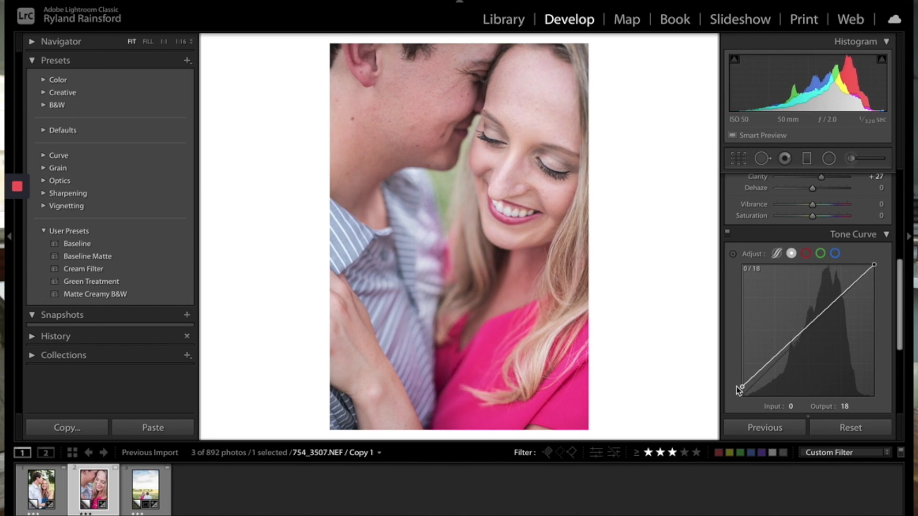
pyautogui.doubleClick(740, 388)
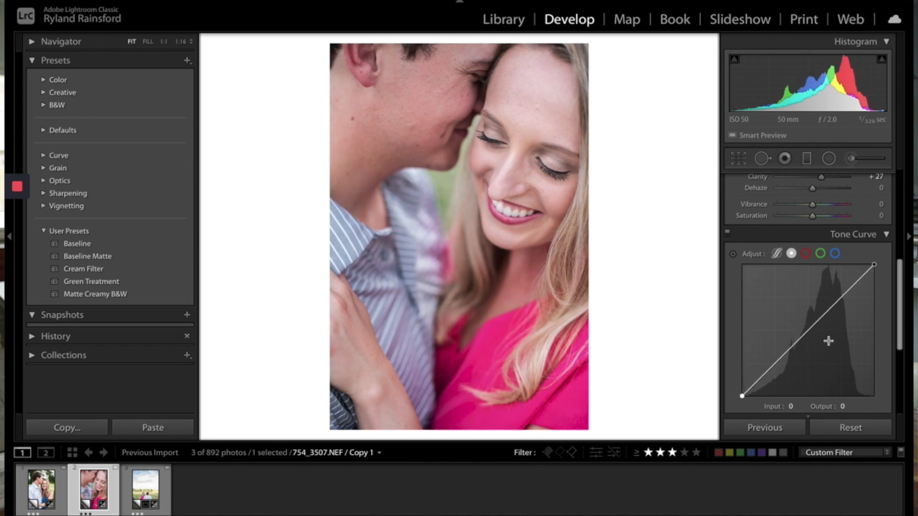
# - Shape the RGB tone curve into a gentle S with points at input 76, output 70 and input 175, output 180
pyautogui.moveTo(780, 357); pyautogui.dragTo(783, 364)
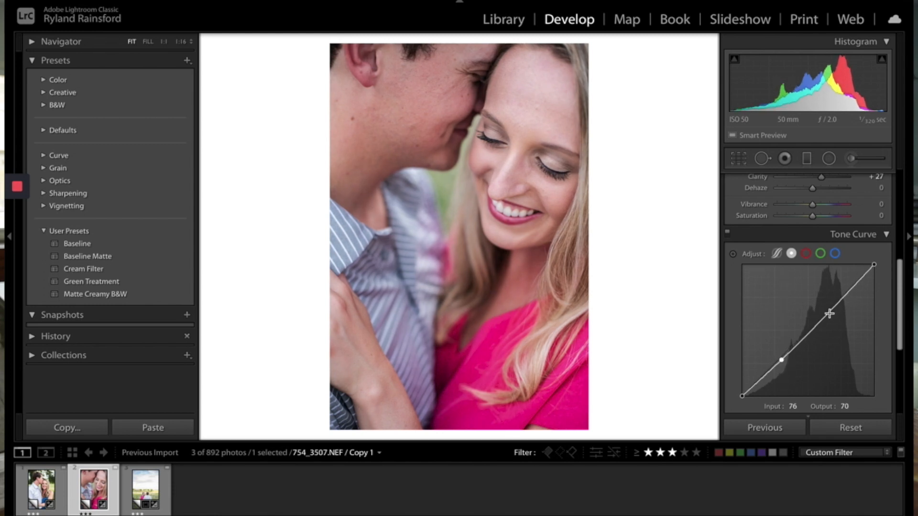
pyautogui.moveTo(827, 314); pyautogui.dragTo(832, 302)
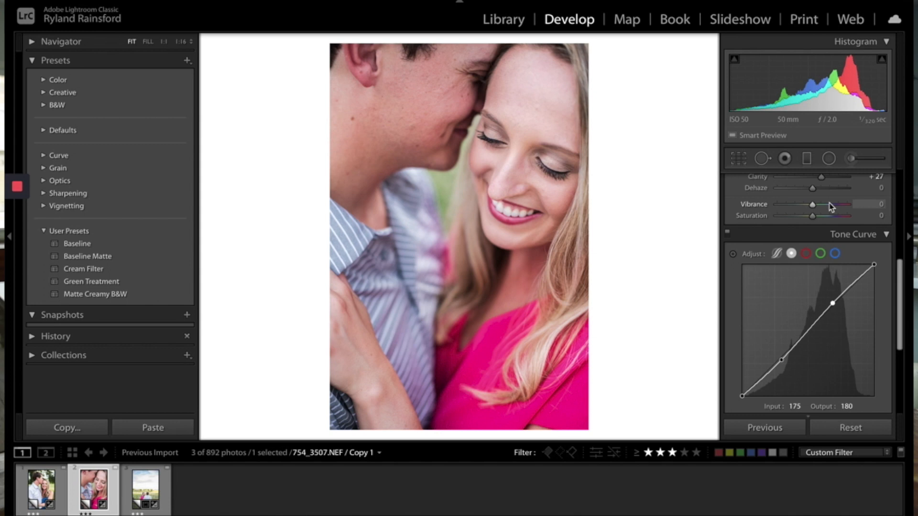
# - Lift the highlights on the red channel's tone curve and place a green channel point at about input 73, output 70
pyautogui.click(806, 254)
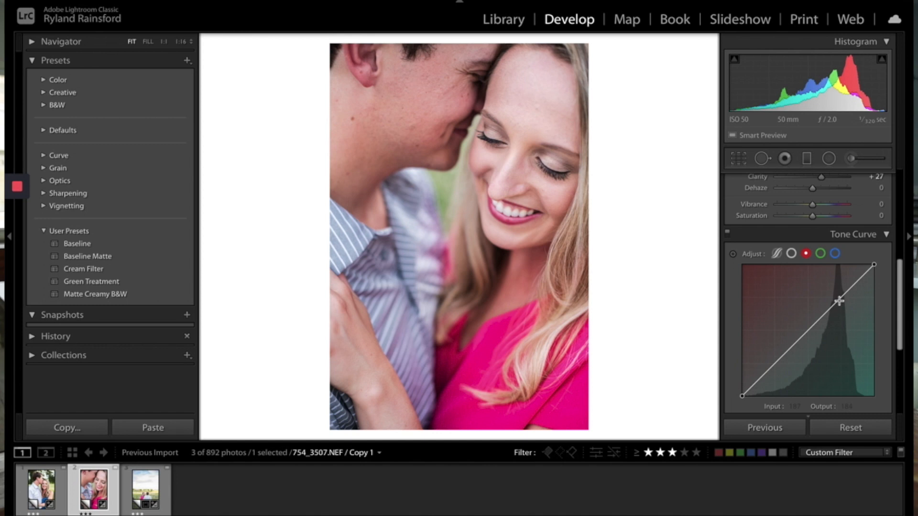
pyautogui.moveTo(837, 303)
pyautogui.mouseDown()
pyautogui.moveTo(841, 286)
pyautogui.moveTo(845, 323)
pyautogui.moveTo(839, 295)
pyautogui.mouseUp()
pyautogui.click(820, 253)
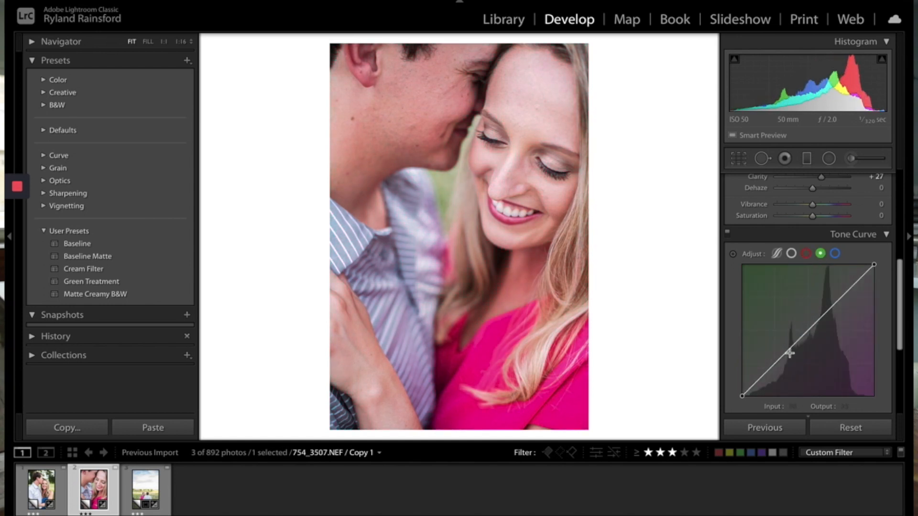
pyautogui.moveTo(777, 361)
pyautogui.mouseDown()
pyautogui.moveTo(777, 353)
pyautogui.moveTo(785, 377)
pyautogui.mouseUp()
pyautogui.moveTo(782, 365); pyautogui.dragTo(780, 358)
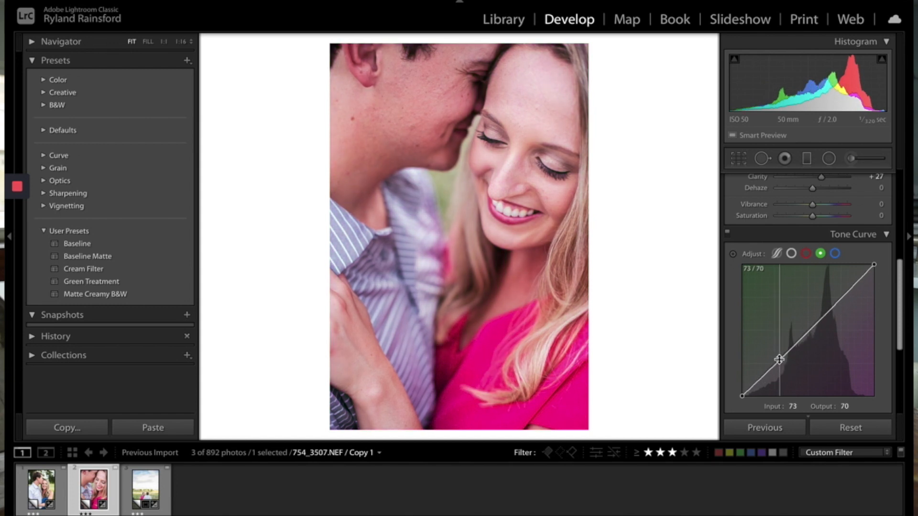
# - Try pulling the blue channel's tone curve down to input 199, output 131 and remove that point
pyautogui.click(835, 253)
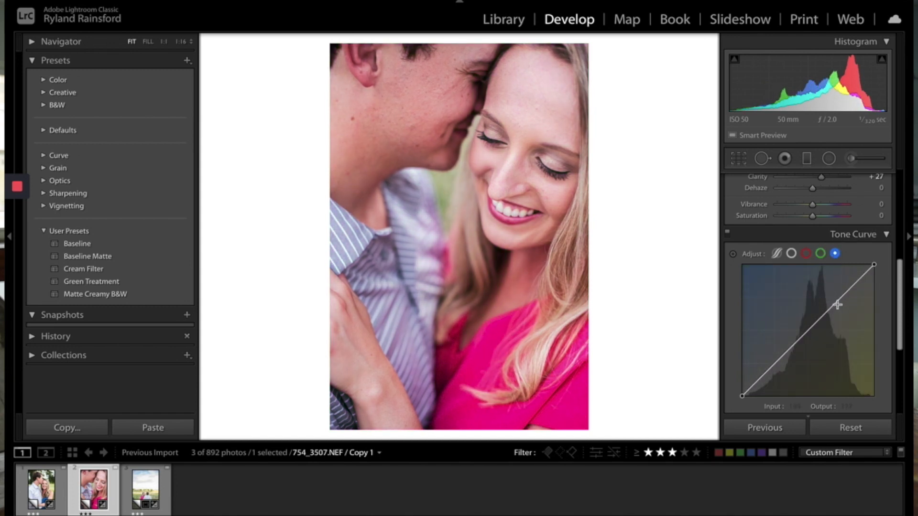
pyautogui.moveTo(836, 302); pyautogui.dragTo(845, 330)
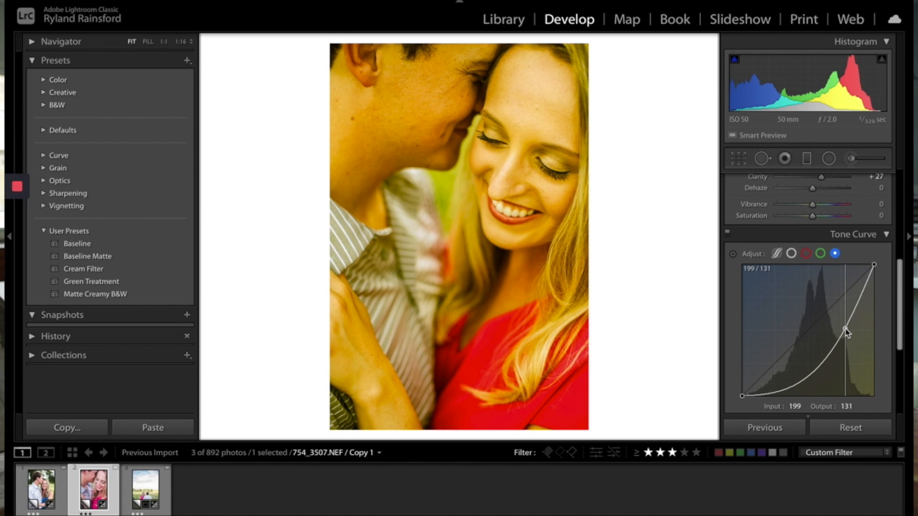
pyautogui.doubleClick(845, 329)
# - Collapse the Tone Curve and show all Hue, Saturation and Luminance sliders for the individual colours in HSL
pyautogui.click(885, 234)
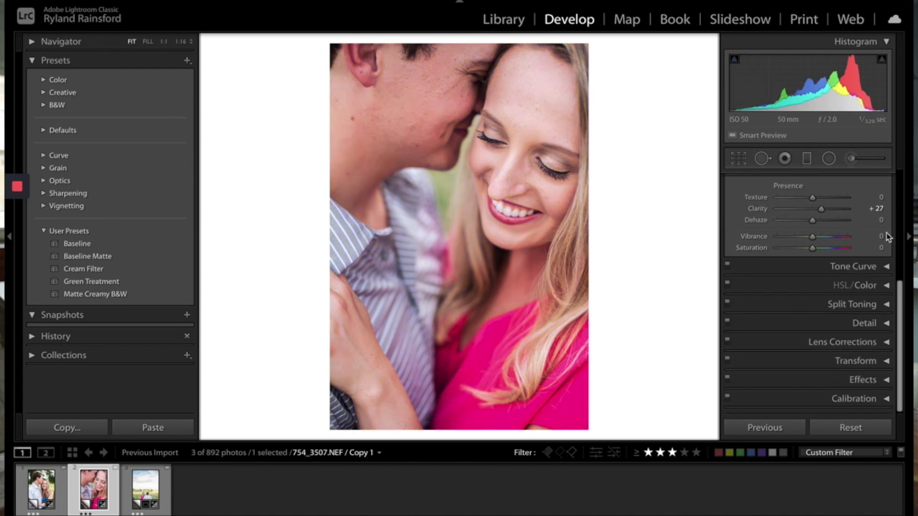
pyautogui.click(887, 286)
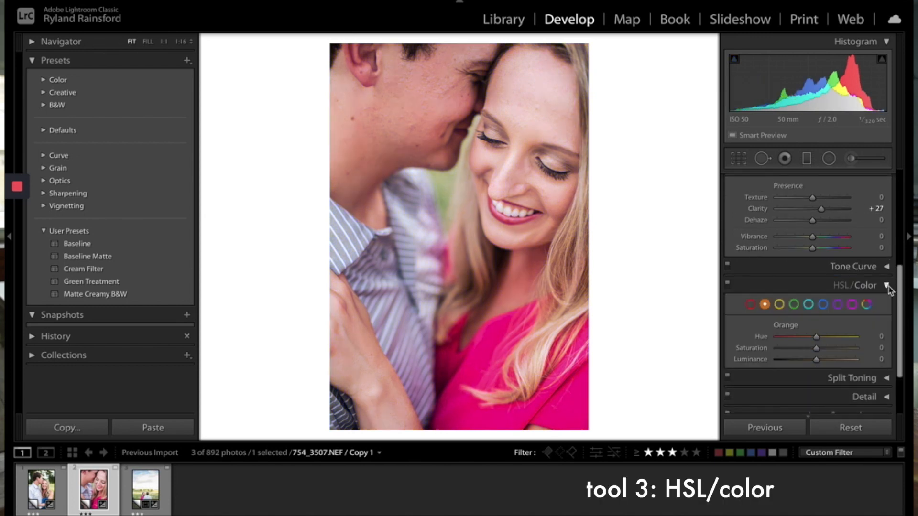
pyautogui.click(840, 285)
pyautogui.scroll(-1, 837, 303)
pyautogui.click(740, 263)
pyautogui.scroll(-1, 837, 294)
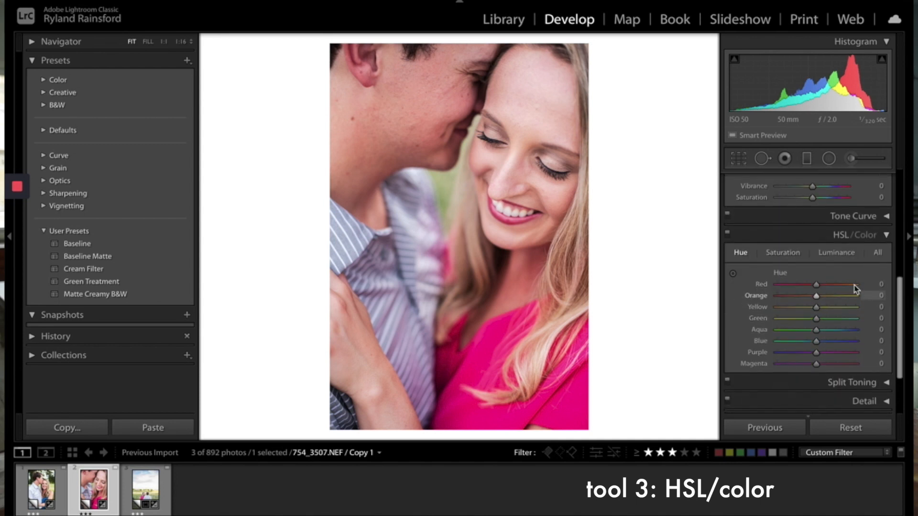
pyautogui.click(878, 253)
pyautogui.scroll(-2, 844, 318)
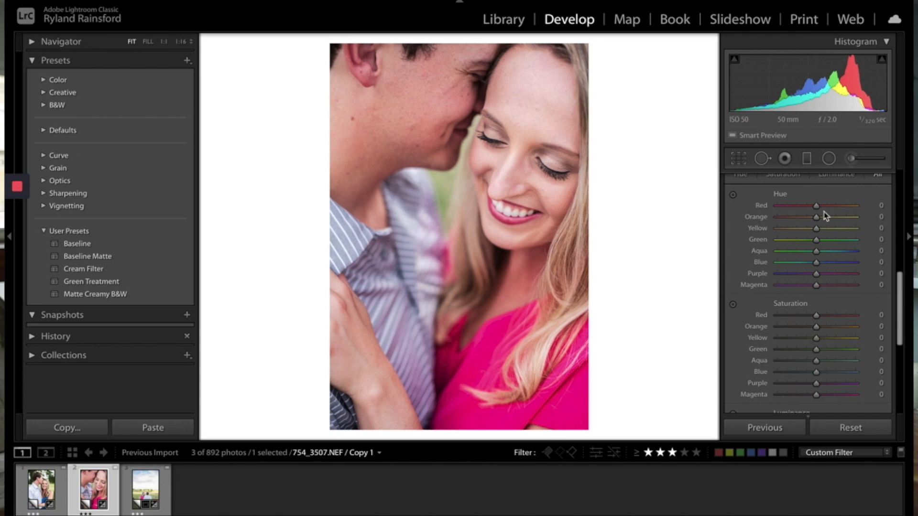
# - Try setting the Magenta hue to −96 and reset it
pyautogui.moveTo(816, 286); pyautogui.dragTo(779, 287)
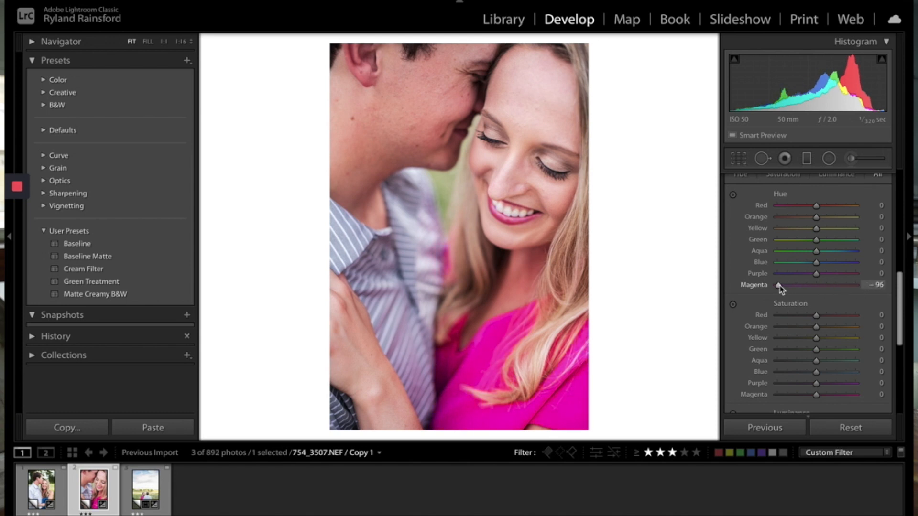
pyautogui.doubleClick(779, 286)
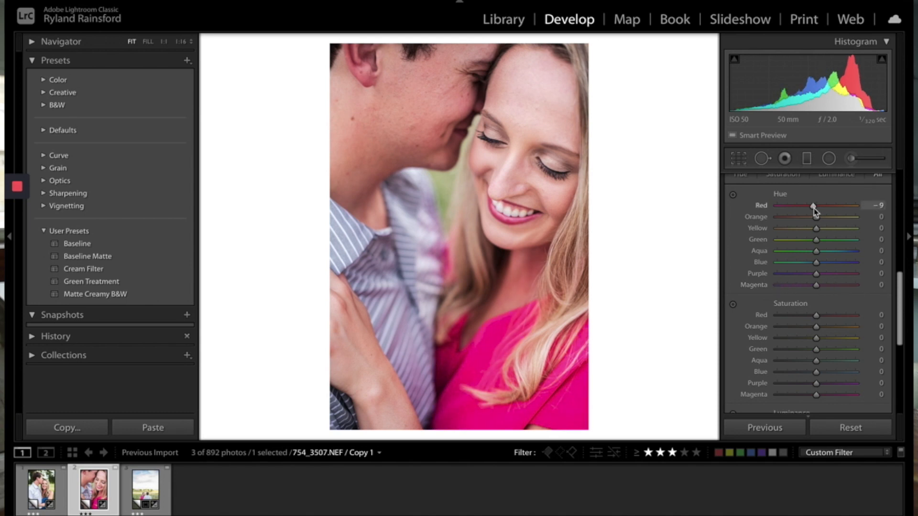
# - Try shifting the pink dress's red and magenta hues both ways with the Hue targeted adjustment tool and return them to 0
pyautogui.click(733, 195)
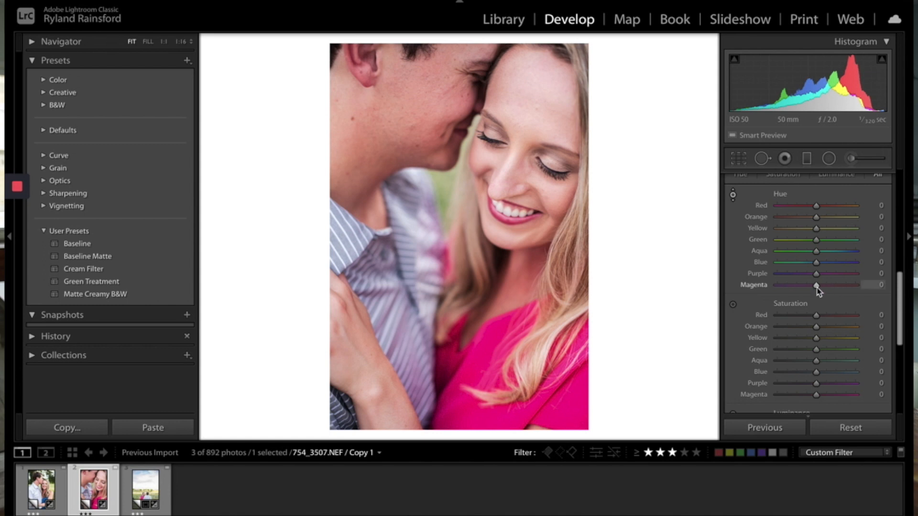
pyautogui.moveTo(818, 288); pyautogui.dragTo(819, 287)
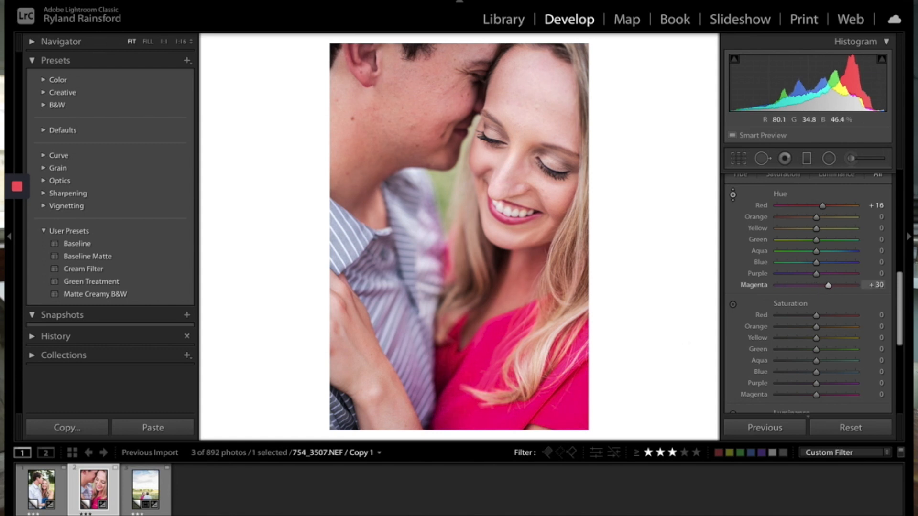
pyautogui.moveTo(507, 341); pyautogui.dragTo(507, 369)
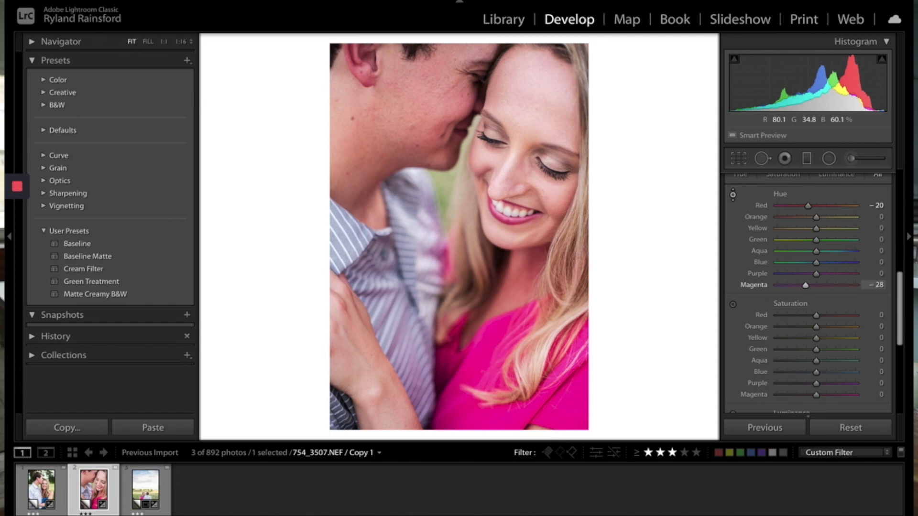
pyautogui.moveTo(506, 370); pyautogui.dragTo(507, 341)
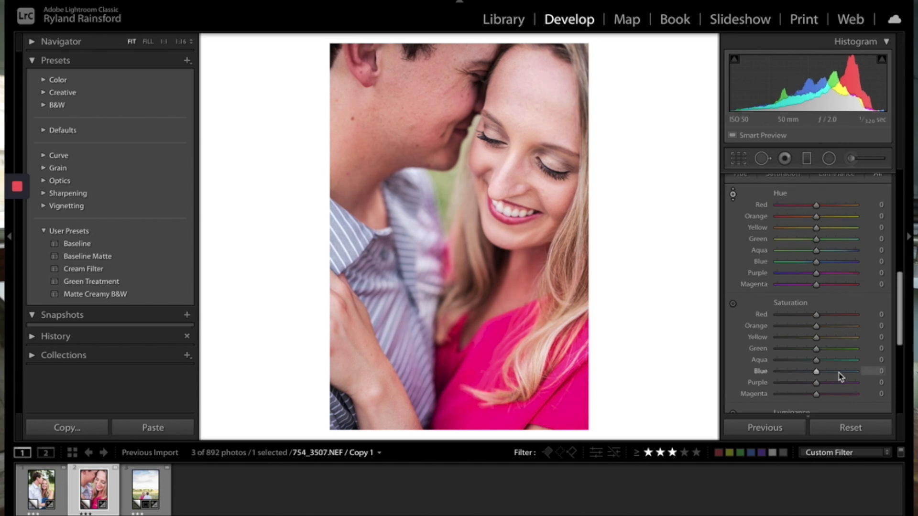
# - Desaturate the pink dress with the Saturation targeted adjustment tool to Red −10 and Magenta −13
pyautogui.scroll(-1, 836, 376)
pyautogui.click(733, 290)
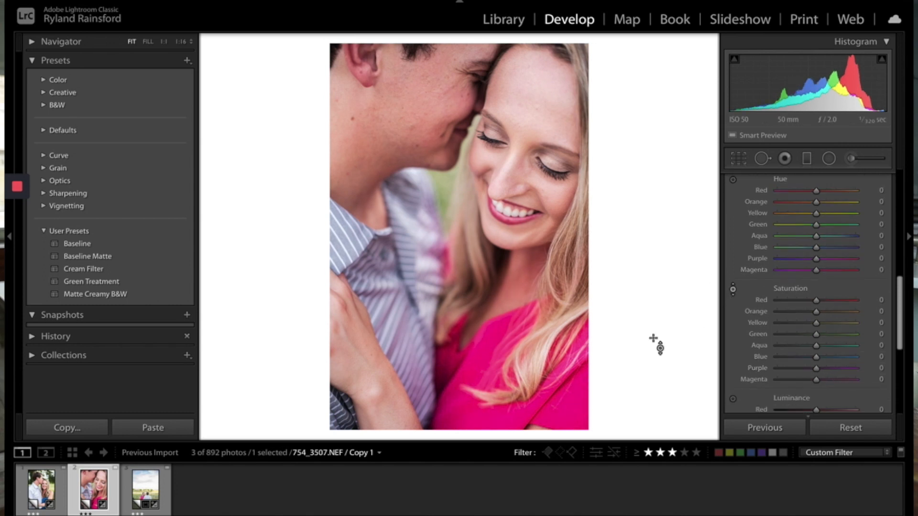
pyautogui.moveTo(485, 382)
pyautogui.mouseDown()
pyautogui.moveTo(485, 411)
pyautogui.moveTo(485, 400)
pyautogui.mouseUp()
# - Slightly brighten the skin tones by sampling the woman's forehead with the Luminance targeted adjustment tool
pyautogui.scroll(-5, 824, 409)
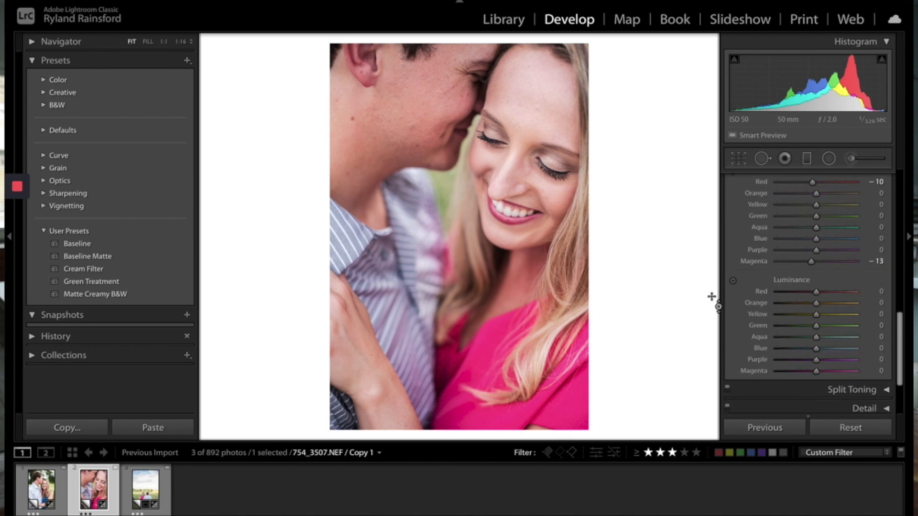
pyautogui.click(732, 281)
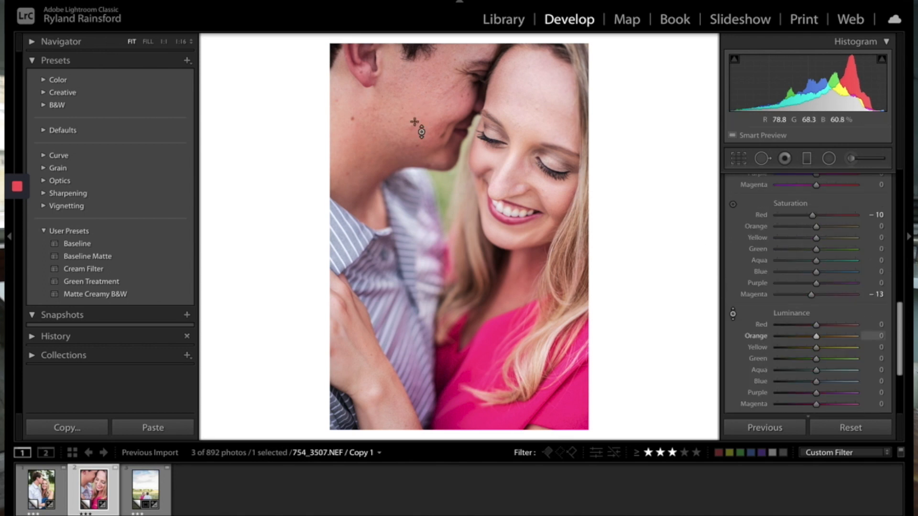
pyautogui.moveTo(531, 109)
pyautogui.mouseDown()
pyautogui.moveTo(531, 82)
pyautogui.moveTo(531, 141)
pyautogui.moveTo(530, 107)
pyautogui.mouseUp()
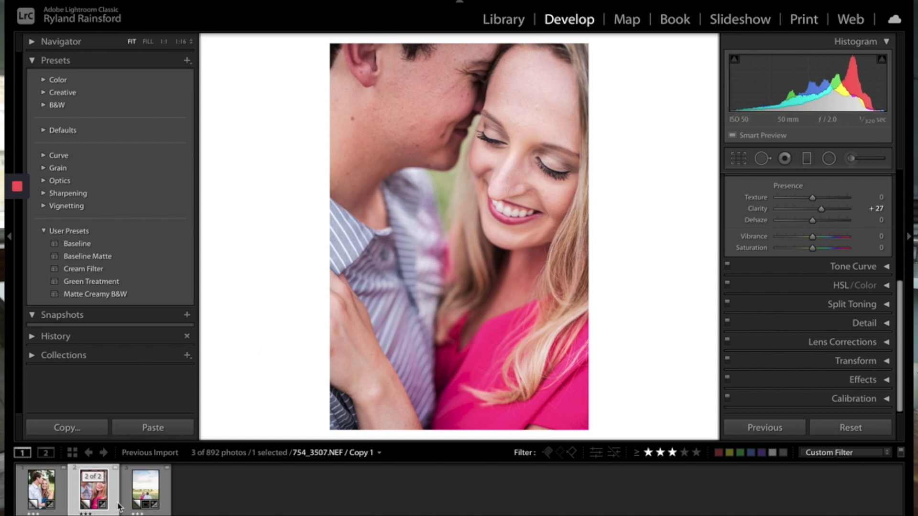
# - Open the picnic blanket photo 754_3798.NEF, try rotating its crop and reset the crop
pyautogui.click(146, 488)
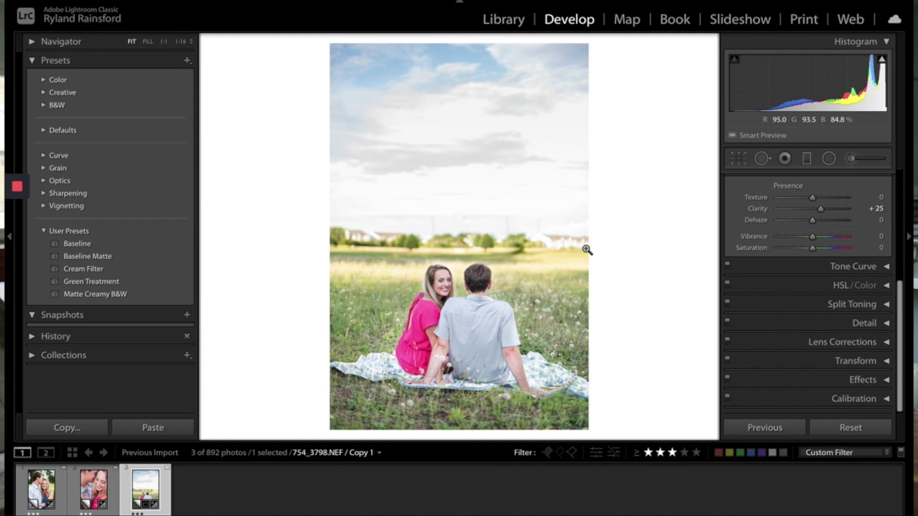
pyautogui.press('r')
pyautogui.moveTo(637, 219); pyautogui.dragTo(662, 230)
pyautogui.press('r')
pyautogui.press('r')
pyautogui.press('super+alt+r')
pyautogui.press('r')
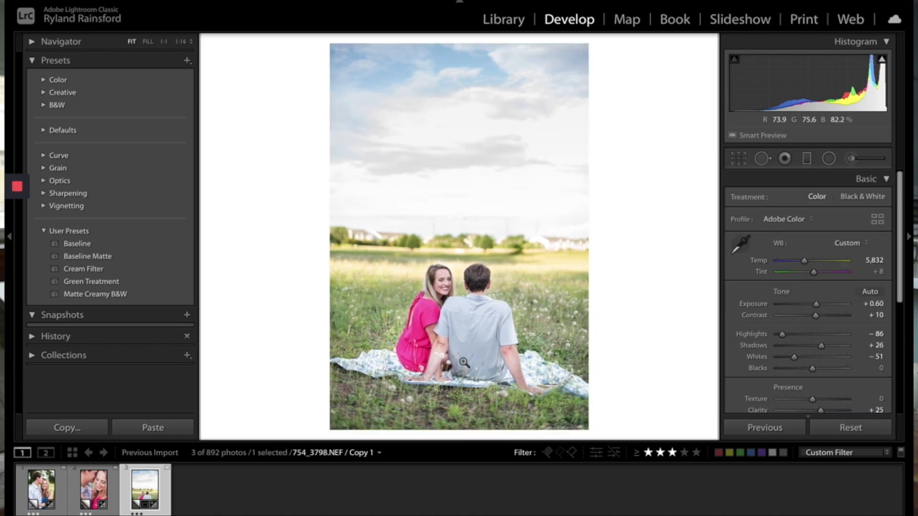
# - Straighten the picnic photo's horizon with a crop angle of −0.58 and apply the crop
pyautogui.press('r')
pyautogui.moveTo(607, 247); pyautogui.dragTo(606, 245)
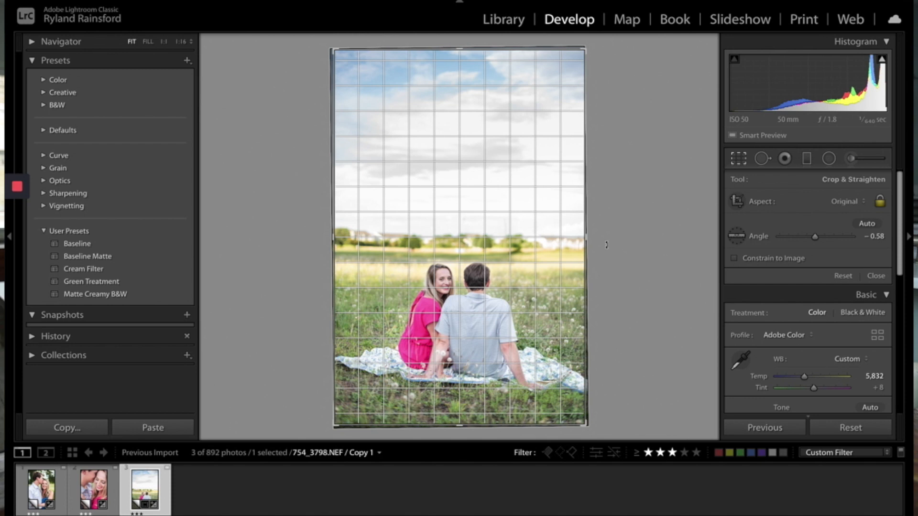
pyautogui.press('Return')
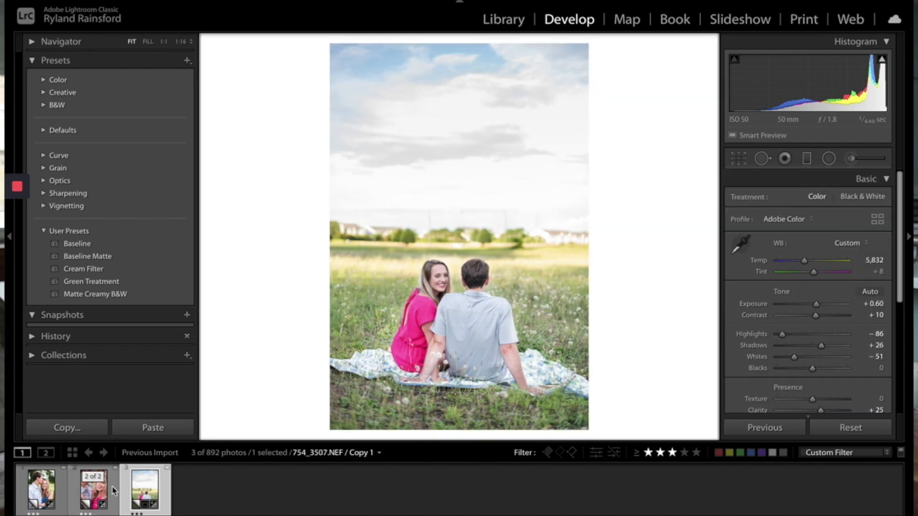
# - Reset all adjustments on the picnic photo and reopen its Basic tone settings
pyautogui.click(884, 181)
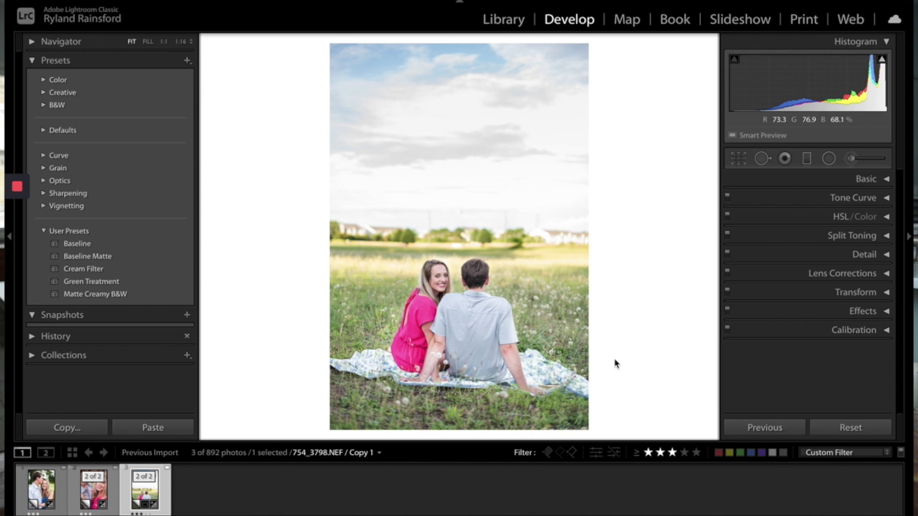
pyautogui.click(859, 433)
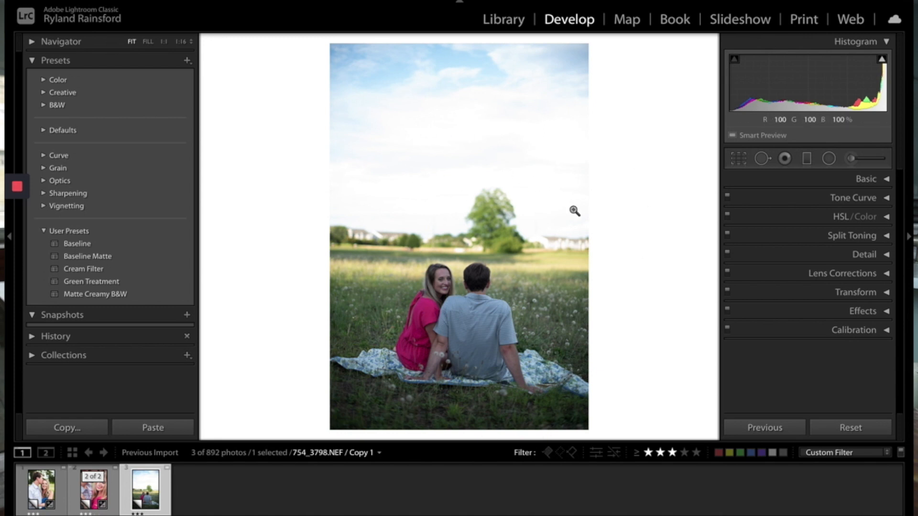
pyautogui.click(885, 179)
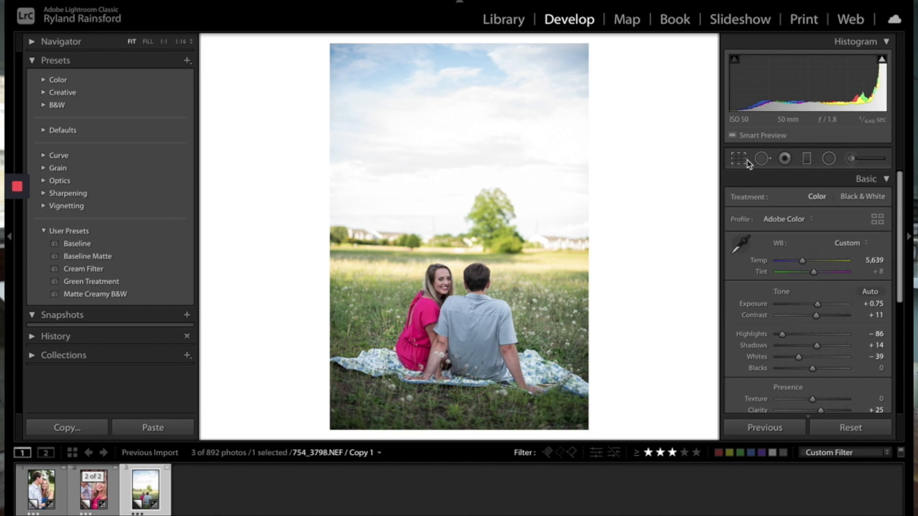
# - Remove the large tree on the horizon with the Spot Removal tool in Heal mode at size 82, feather 40 and opacity 100
pyautogui.click(759, 160)
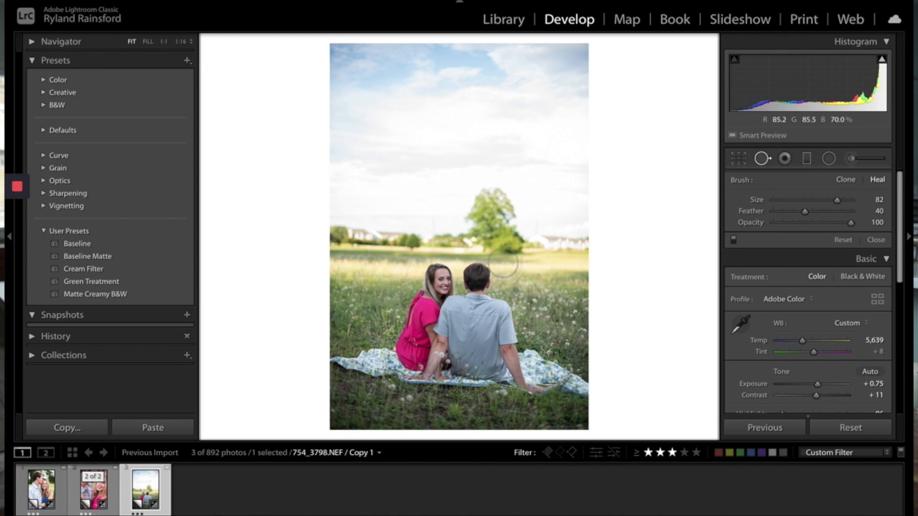
pyautogui.moveTo(486, 239)
pyautogui.mouseDown()
pyautogui.moveTo(481, 219)
pyautogui.moveTo(492, 205)
pyautogui.moveTo(508, 236)
pyautogui.moveTo(492, 238)
pyautogui.mouseUp()
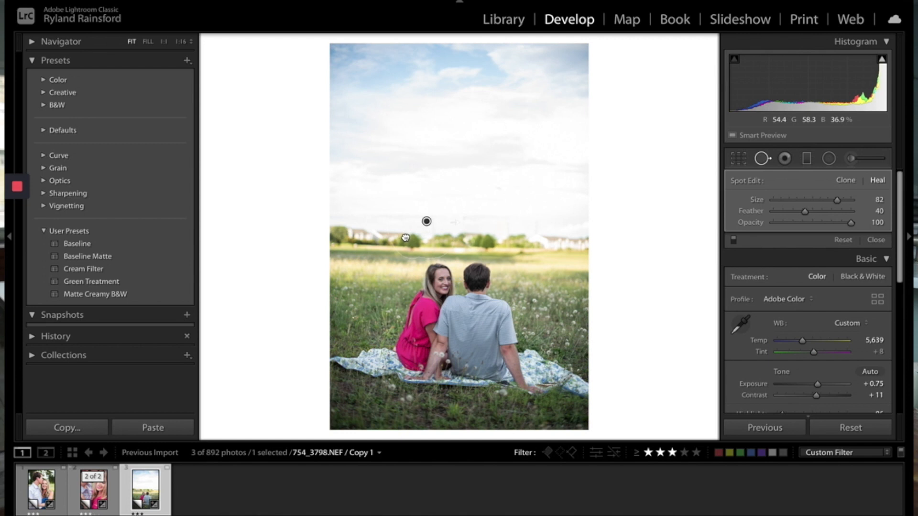
pyautogui.moveTo(404, 237); pyautogui.dragTo(403, 236)
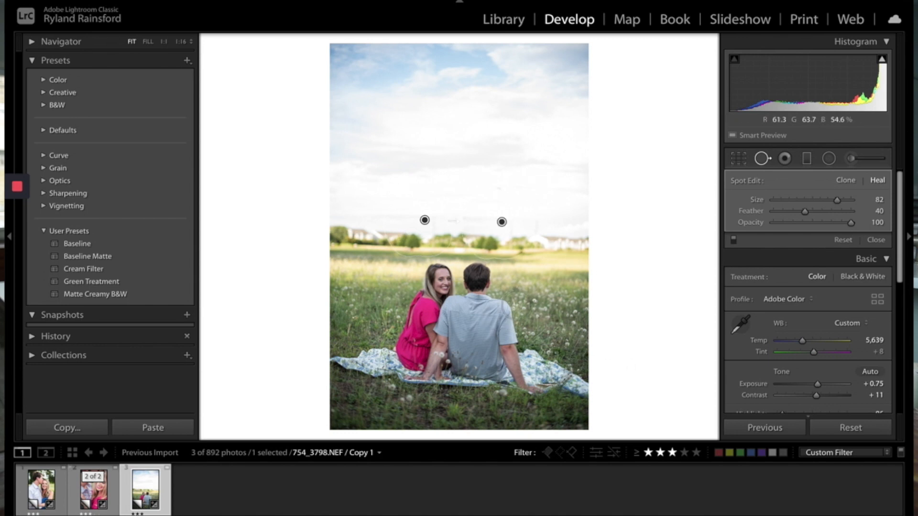
pyautogui.press('q')
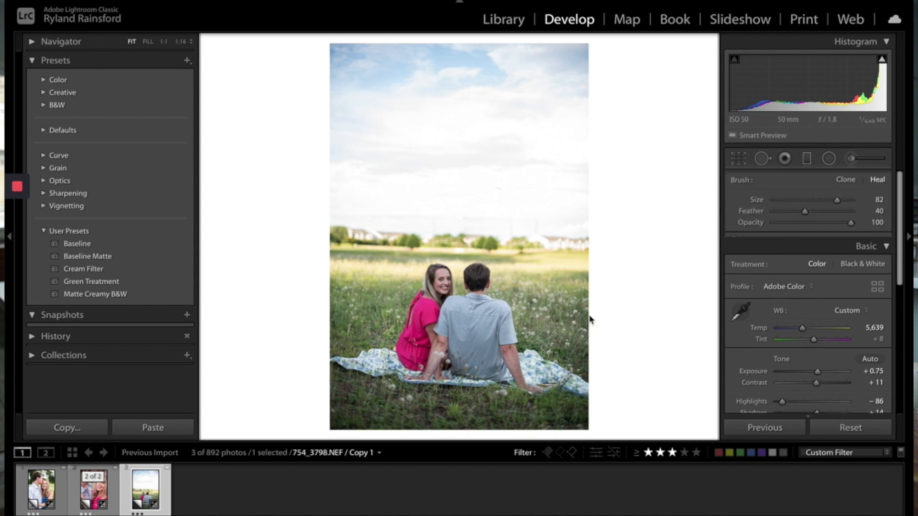
# - Set the spot edit on the horizon to Clone and close the Spot Removal tool
pyautogui.click(762, 159)
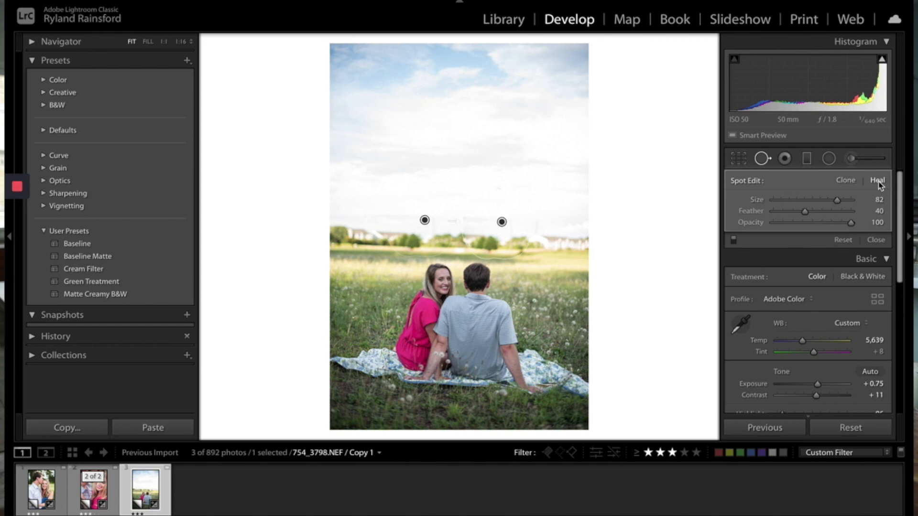
pyautogui.click(844, 180)
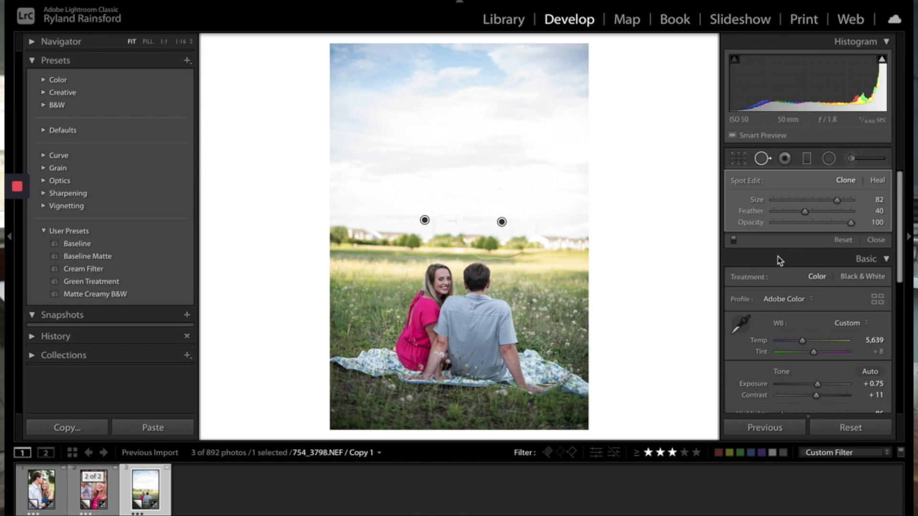
pyautogui.press('q')
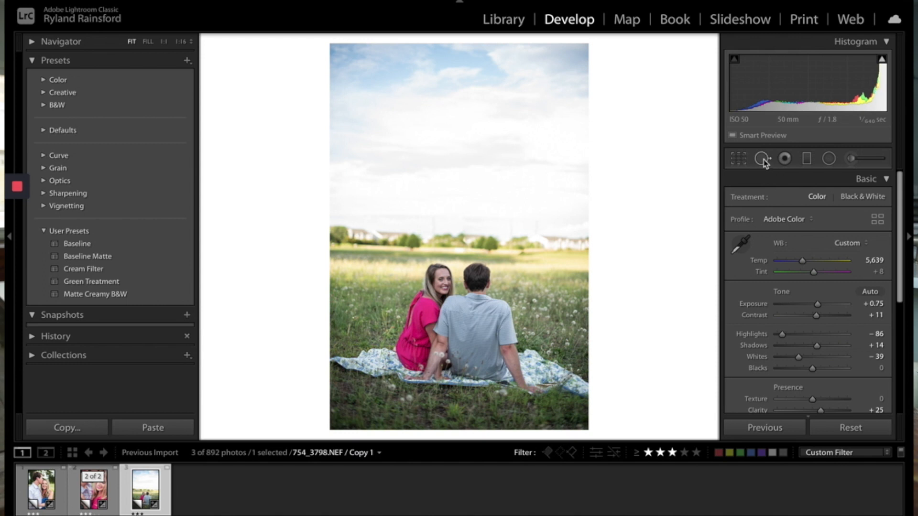
# - Apply a graduated filter over the sky down to the horizon with Exposure −0.56, Highlights −70 and Clarity 37
pyautogui.click(807, 164)
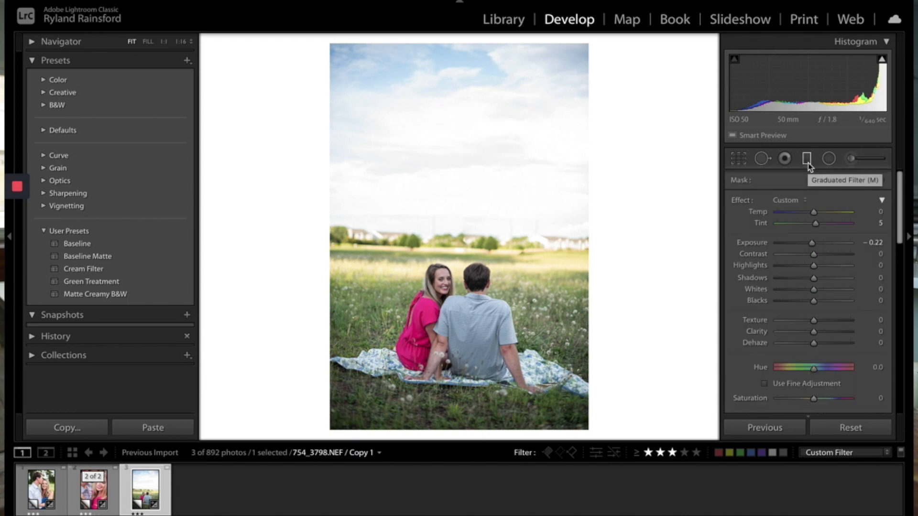
pyautogui.moveTo(463, 128); pyautogui.dragTo(459, 245)
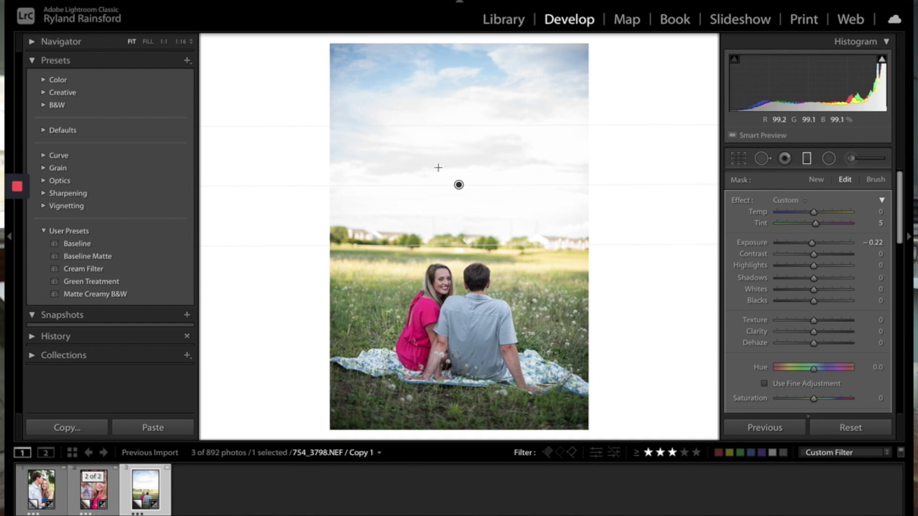
pyautogui.moveTo(457, 246)
pyautogui.mouseDown()
pyautogui.moveTo(468, 175)
pyautogui.moveTo(467, 267)
pyautogui.moveTo(465, 160)
pyautogui.moveTo(445, 244)
pyautogui.mouseUp()
pyautogui.moveTo(460, 183); pyautogui.dragTo(463, 211)
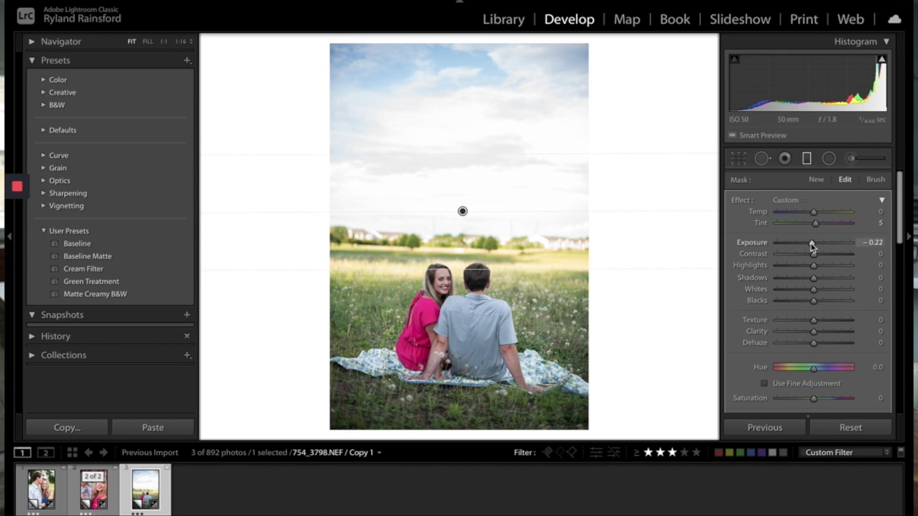
pyautogui.moveTo(811, 245); pyautogui.dragTo(788, 266)
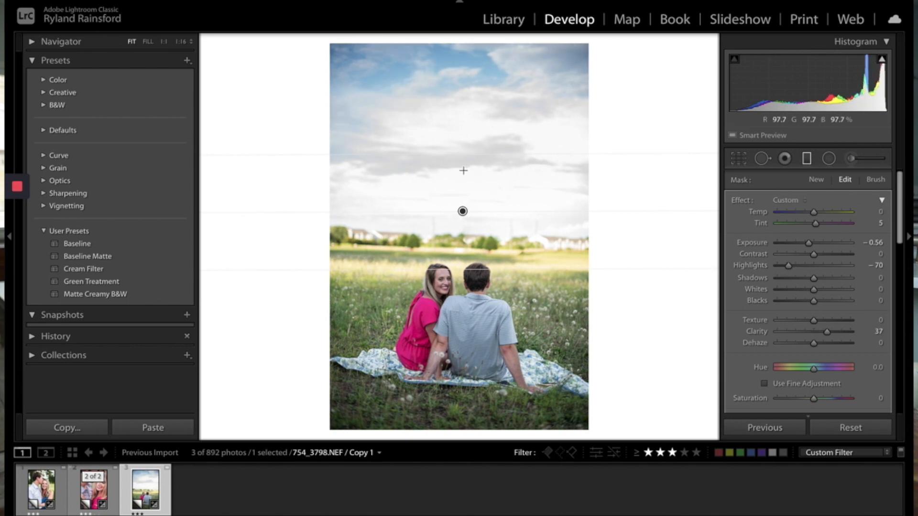
pyautogui.press('m')
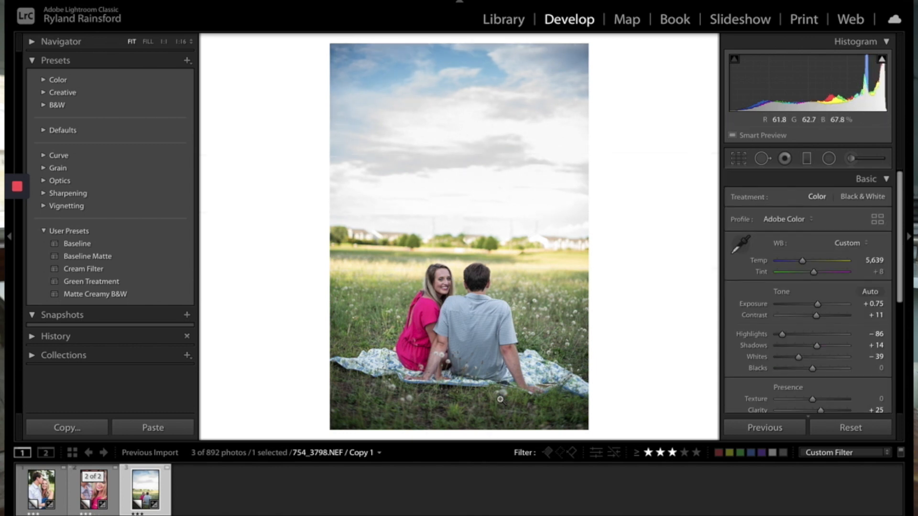
# - Add a second graduated filter upward from the grass and raise its Exposure to brighten the foreground
pyautogui.click(806, 158)
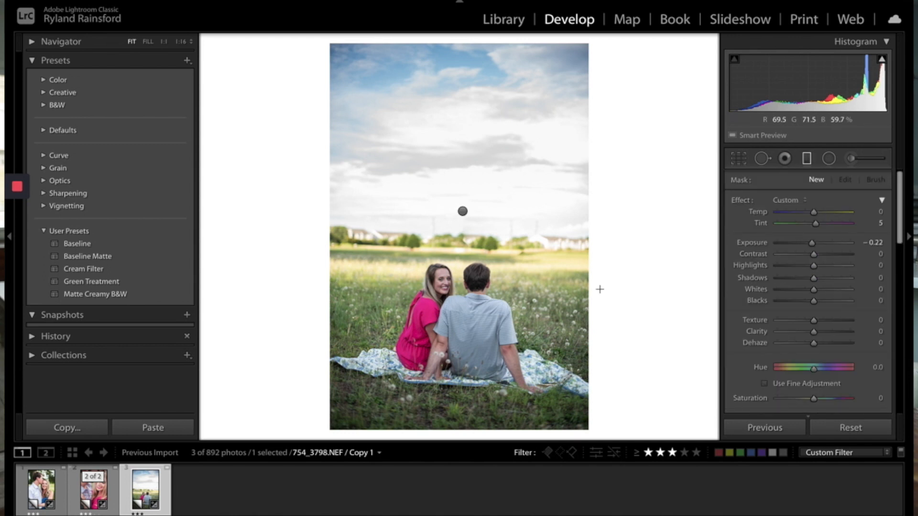
pyautogui.moveTo(465, 305); pyautogui.dragTo(463, 191)
pyautogui.moveTo(813, 243); pyautogui.dragTo(827, 245)
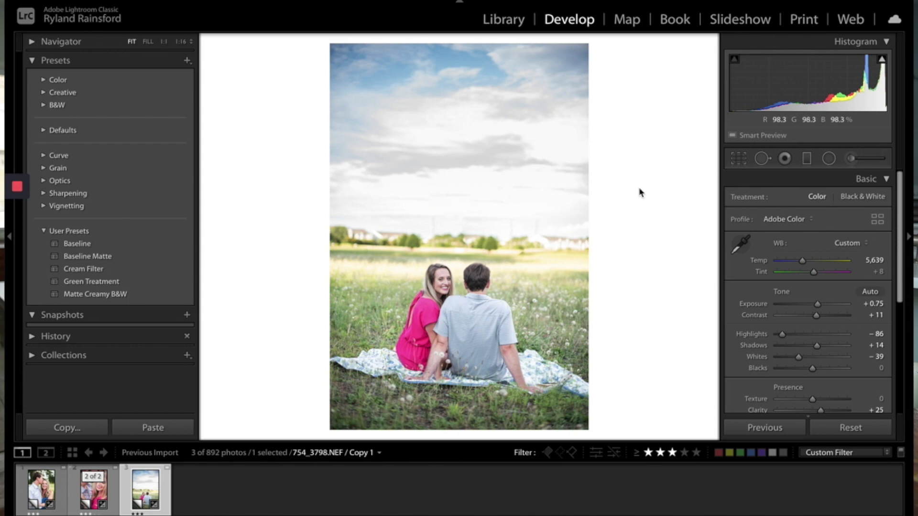
# - Paint over the couple's heads with the Adjustment Brush at Exposure 0.30, and slightly warm the photo's white balance temperature
pyautogui.click(852, 162)
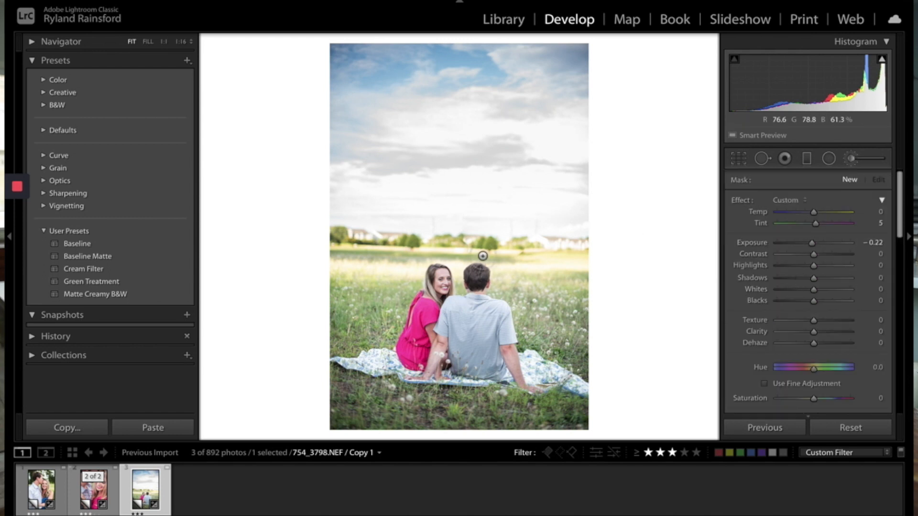
pyautogui.moveTo(437, 280); pyautogui.dragTo(477, 282)
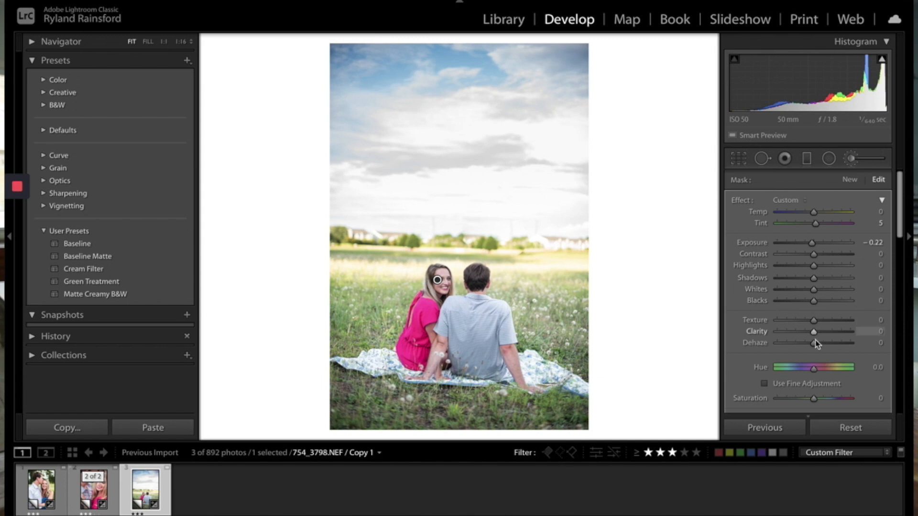
pyautogui.scroll(-3, 812, 384)
pyautogui.scroll(3, 830, 383)
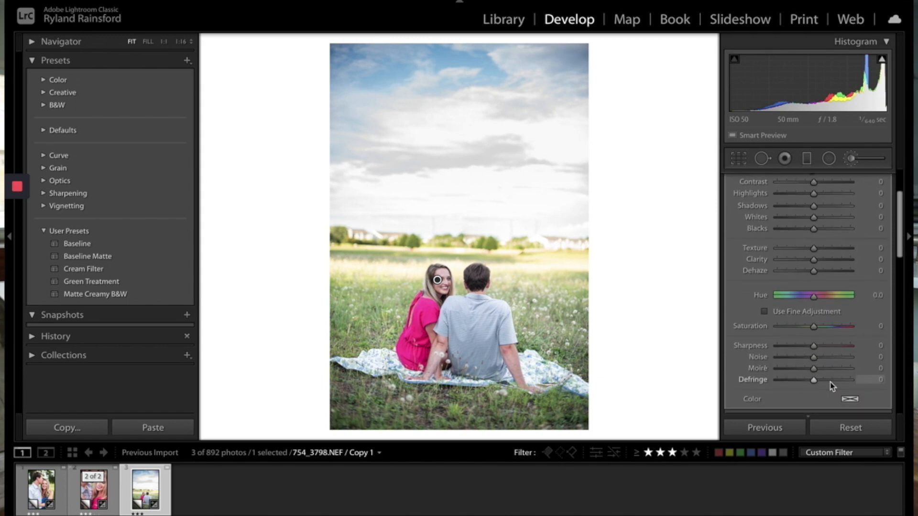
pyautogui.moveTo(811, 244); pyautogui.dragTo(816, 247)
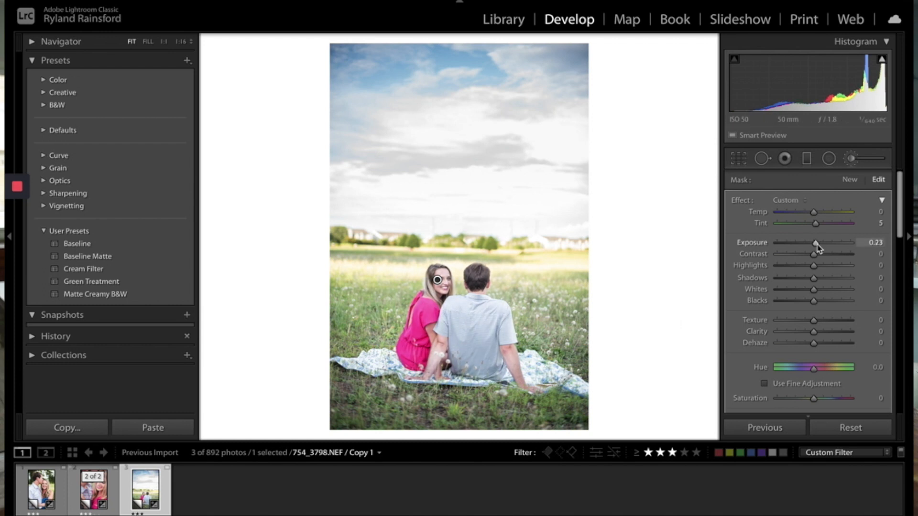
pyautogui.moveTo(818, 245); pyautogui.dragTo(817, 246)
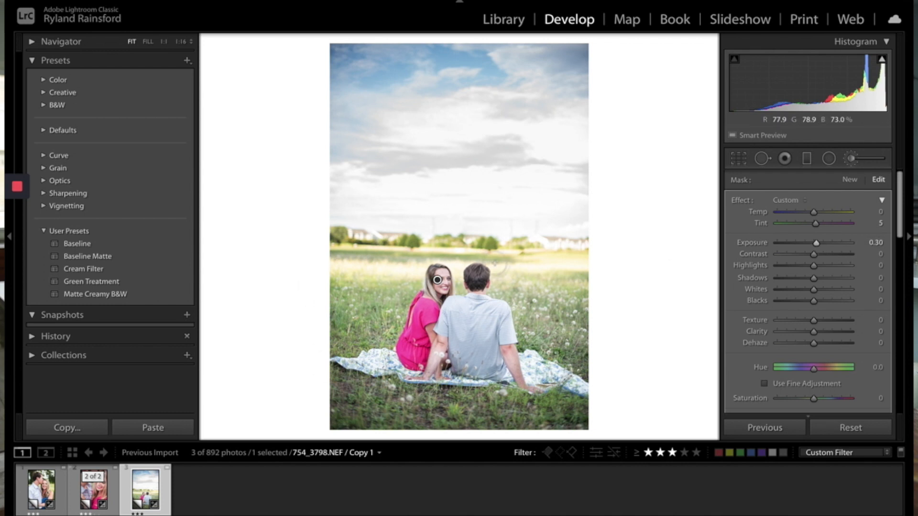
pyautogui.press('k')
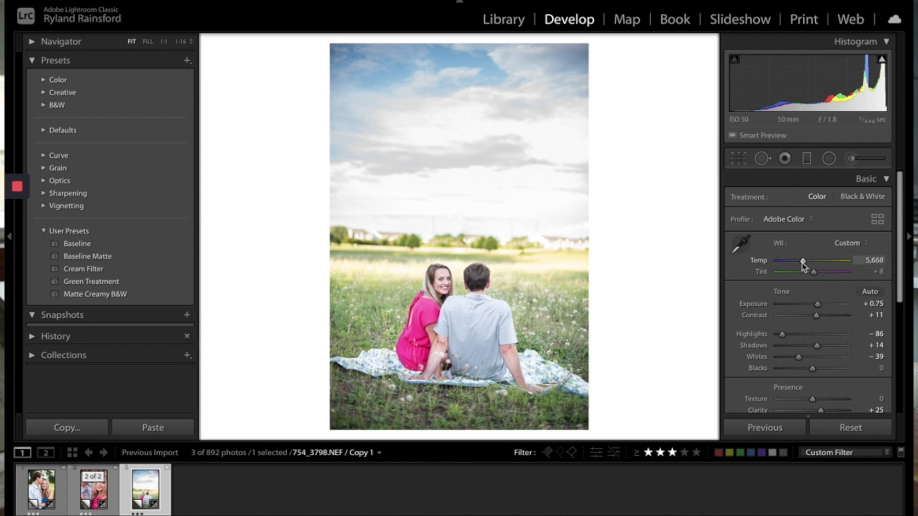
pyautogui.moveTo(804, 267); pyautogui.dragTo(807, 267)
# - Add a large radial filter spanning most of the photo, centred near the horizon above the couple, with Exposure 0.66
pyautogui.click(829, 159)
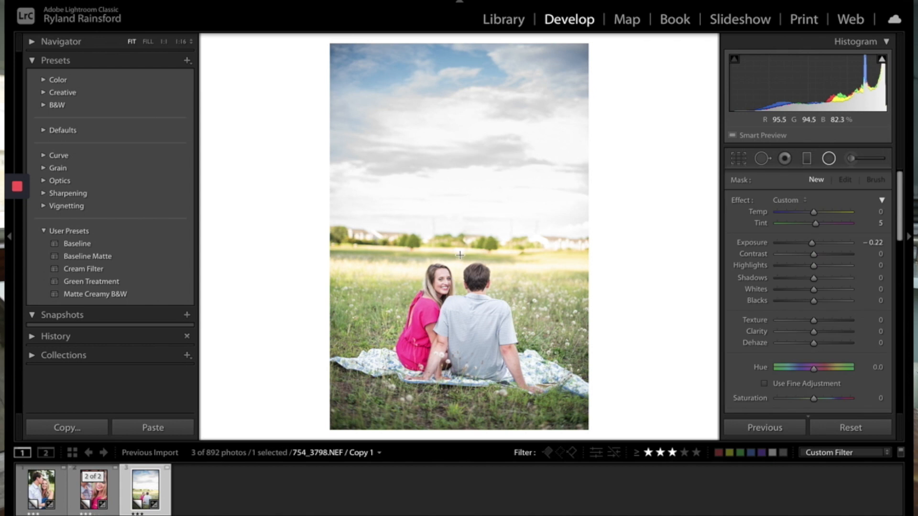
pyautogui.moveTo(466, 267); pyautogui.dragTo(317, 64)
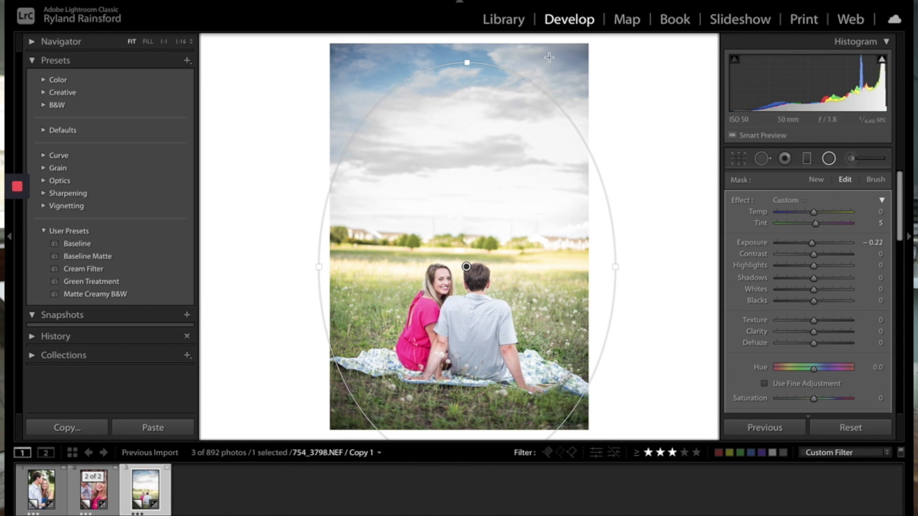
pyautogui.moveTo(467, 267); pyautogui.dragTo(458, 235)
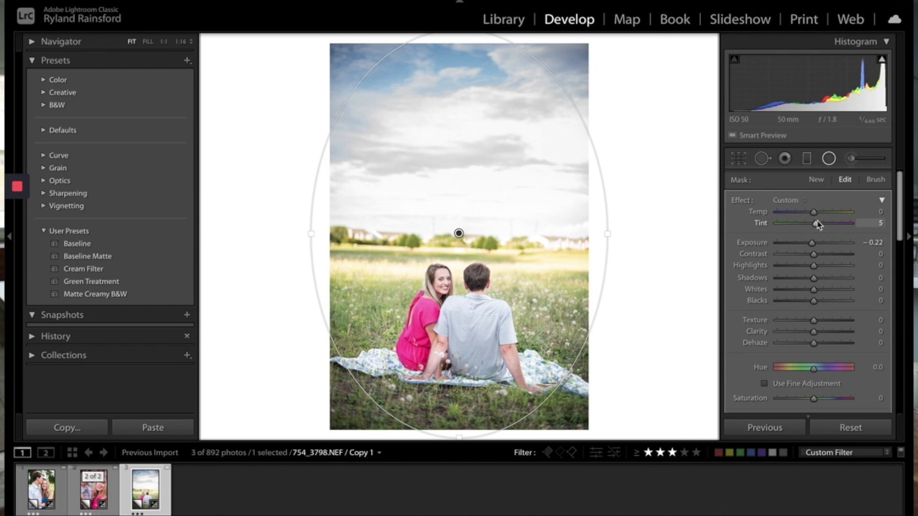
pyautogui.moveTo(816, 245); pyautogui.dragTo(821, 247)
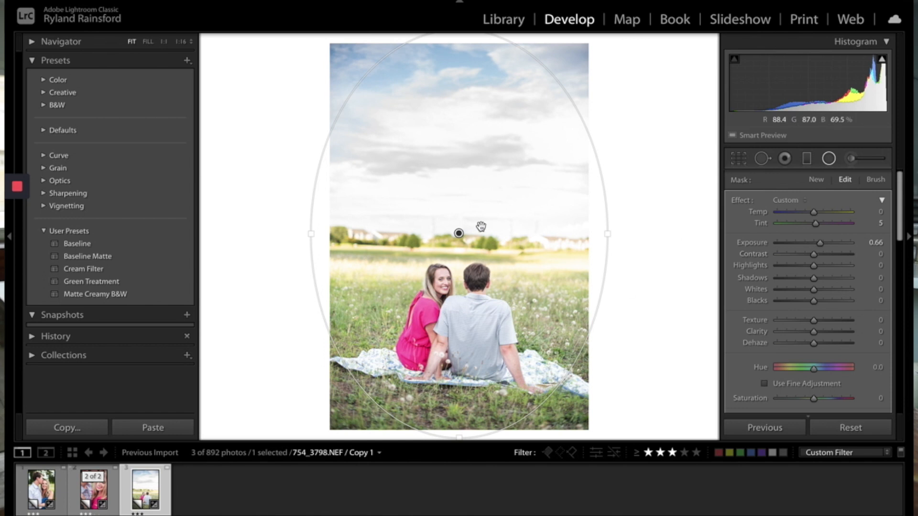
pyautogui.moveTo(458, 234)
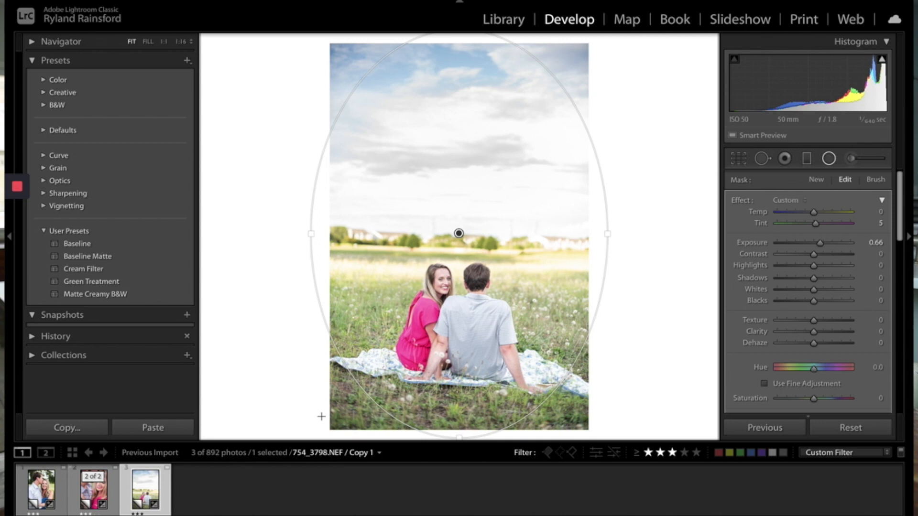
pyautogui.hotkey('shift', 'm')
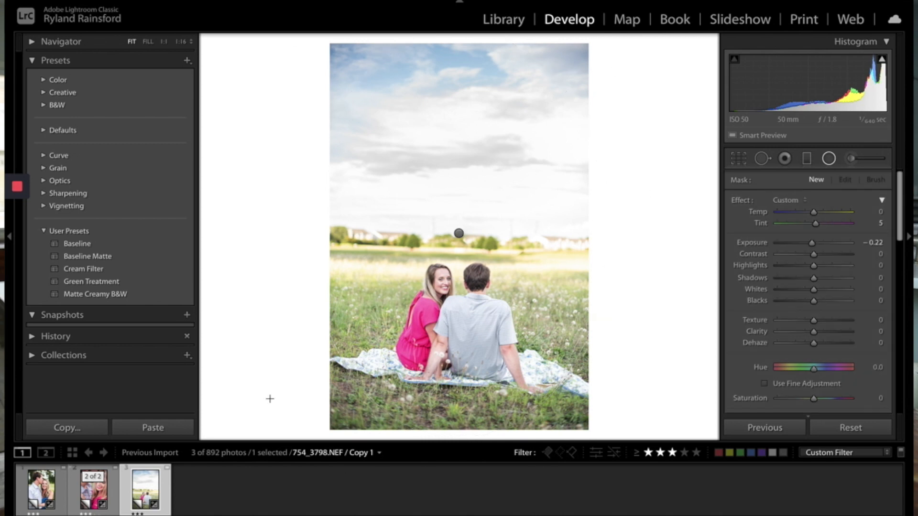